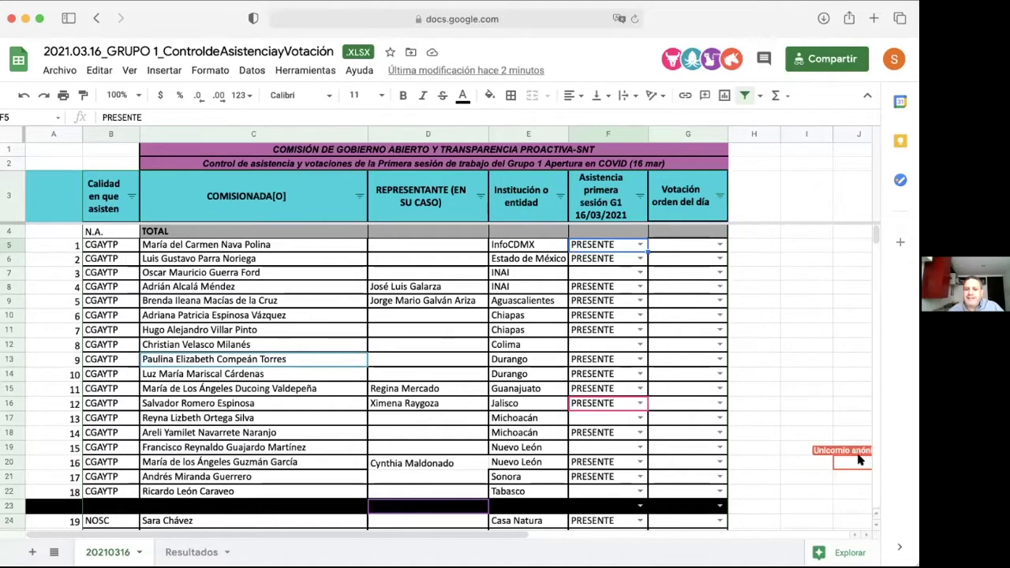
# Step: Scroll down through the participant rows, then back up slightly
pyautogui.scroll(-1, 751, 420)
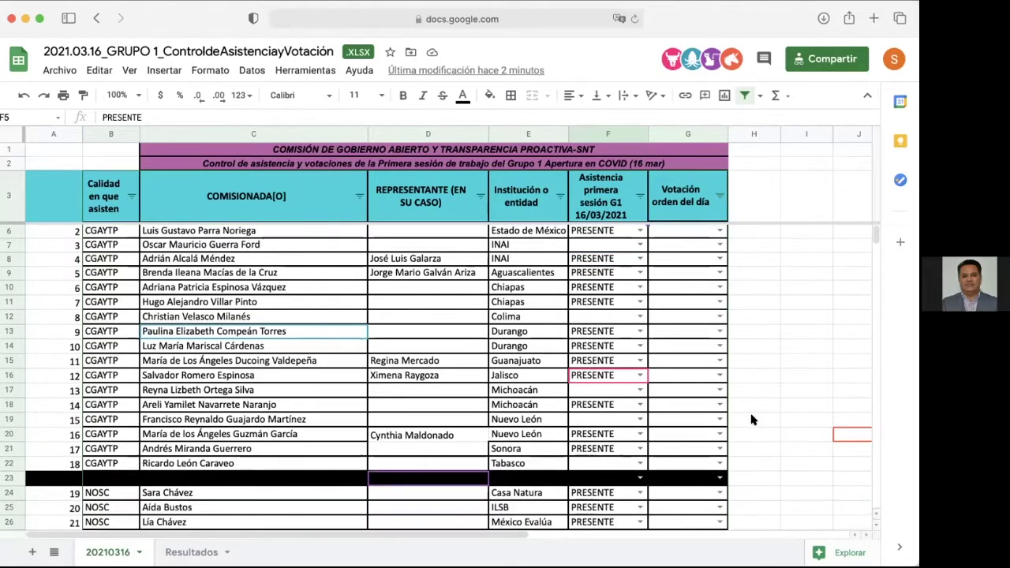
pyautogui.scroll(-6, 751, 420)
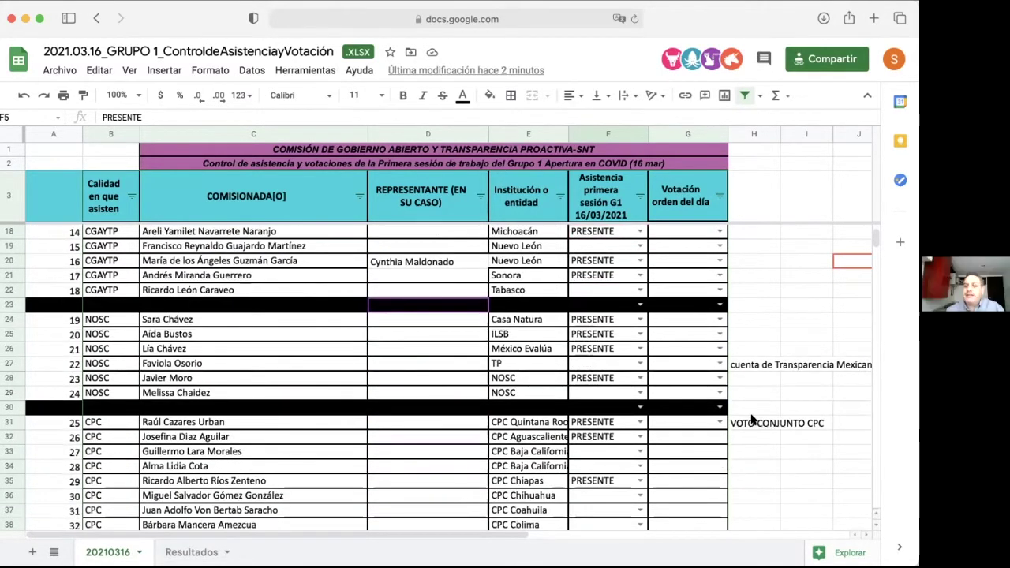
pyautogui.scroll(-3, 751, 420)
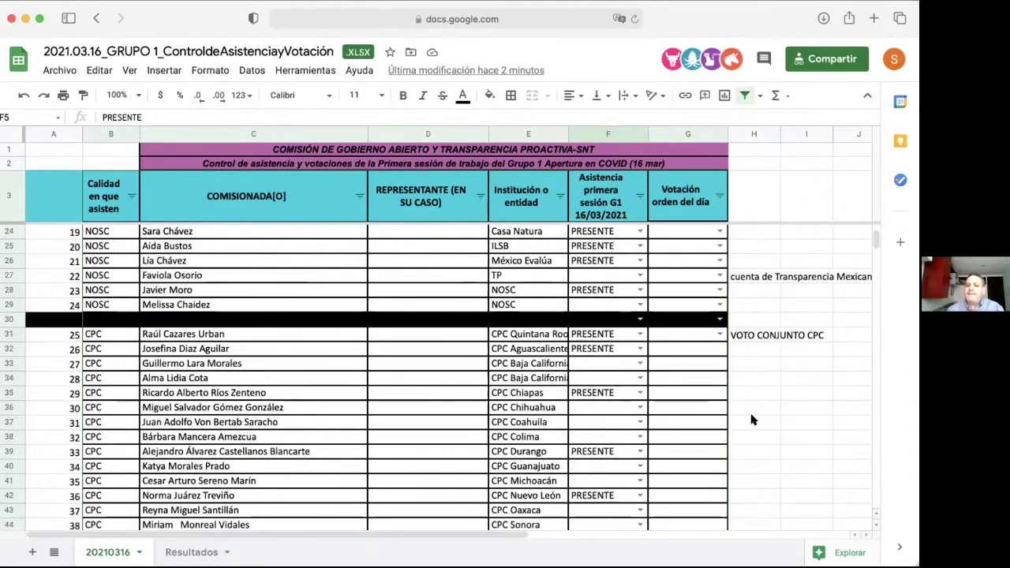
pyautogui.scroll(-3, 752, 420)
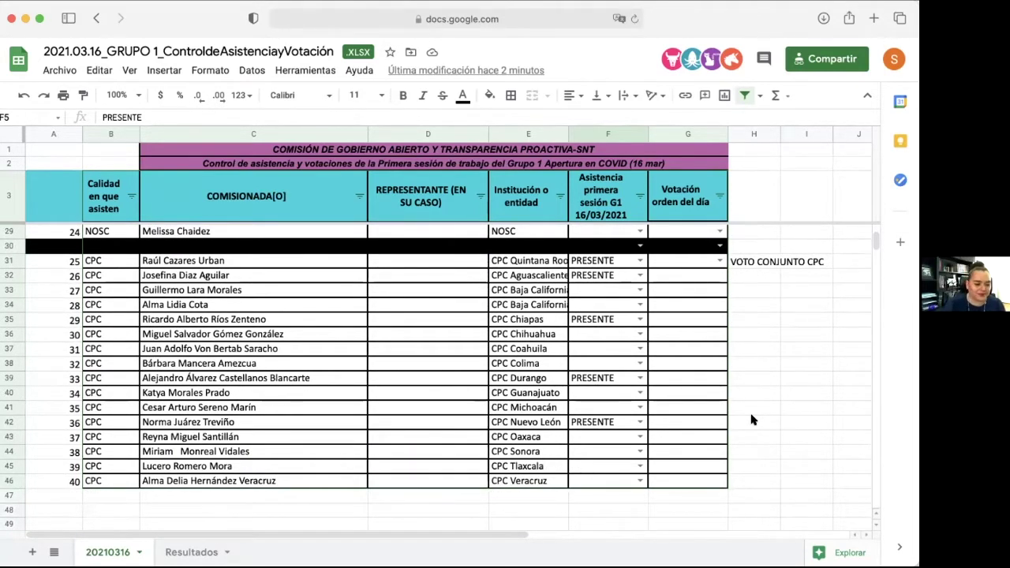
pyautogui.scroll(10, 751, 420)
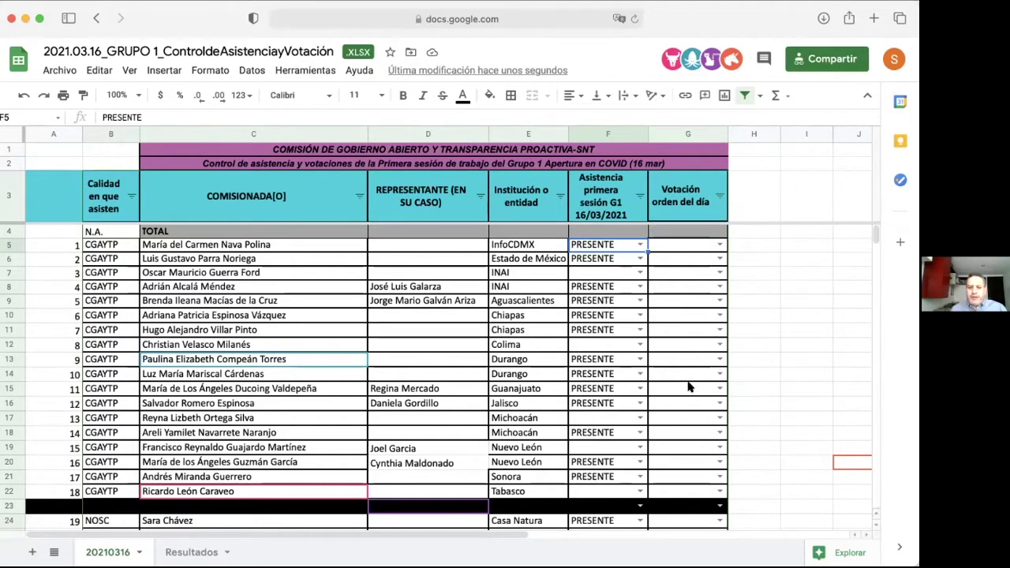
# Step: Scroll down so rows 16 onward, with the NOSC and CPC sections, are visible
pyautogui.scroll(-5, 693, 383)
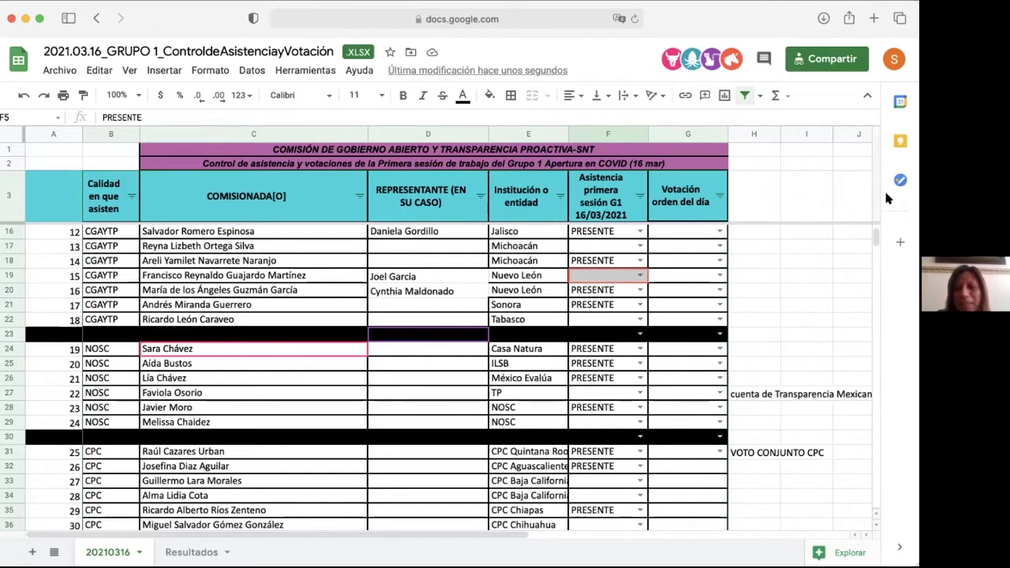
# Step: Replace the misspelled surname in C26 with the corrected accented spelling
pyautogui.click(154, 379)
pyautogui.doubleClick(166, 380)
pyautogui.moveTo(156, 379); pyautogui.dragTo(192, 376)
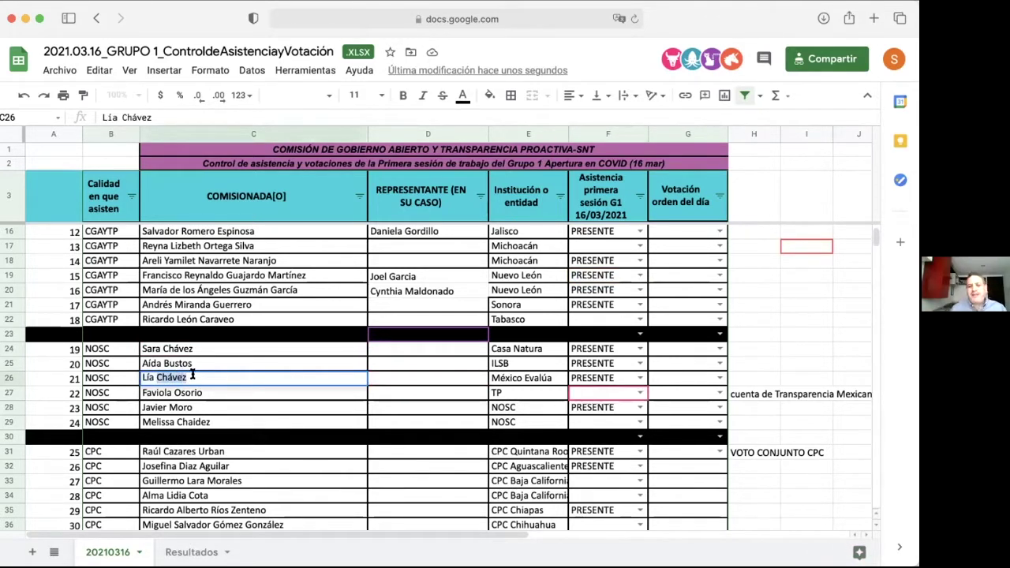
pyautogui.write('Álvare')
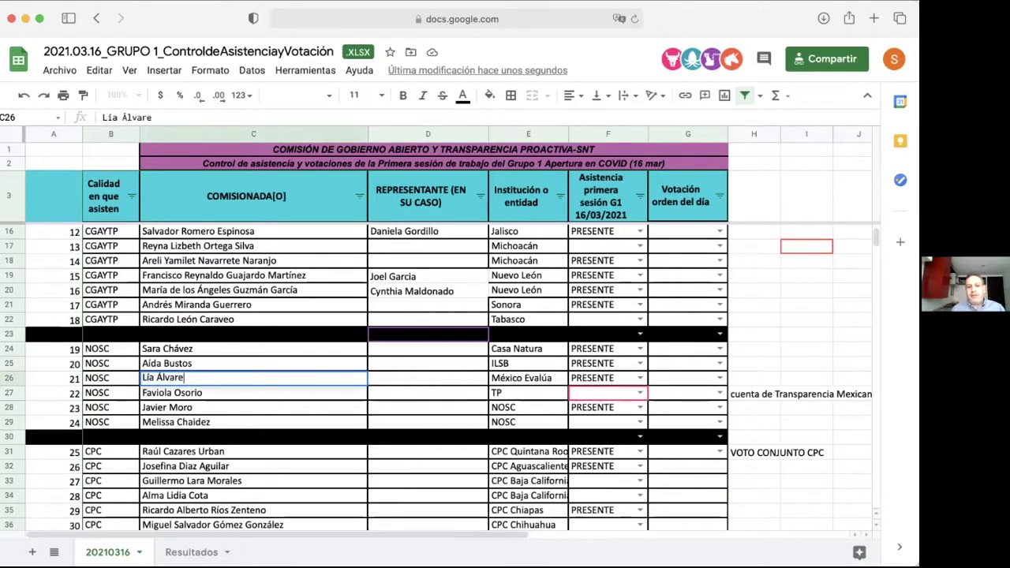
pyautogui.write('z')
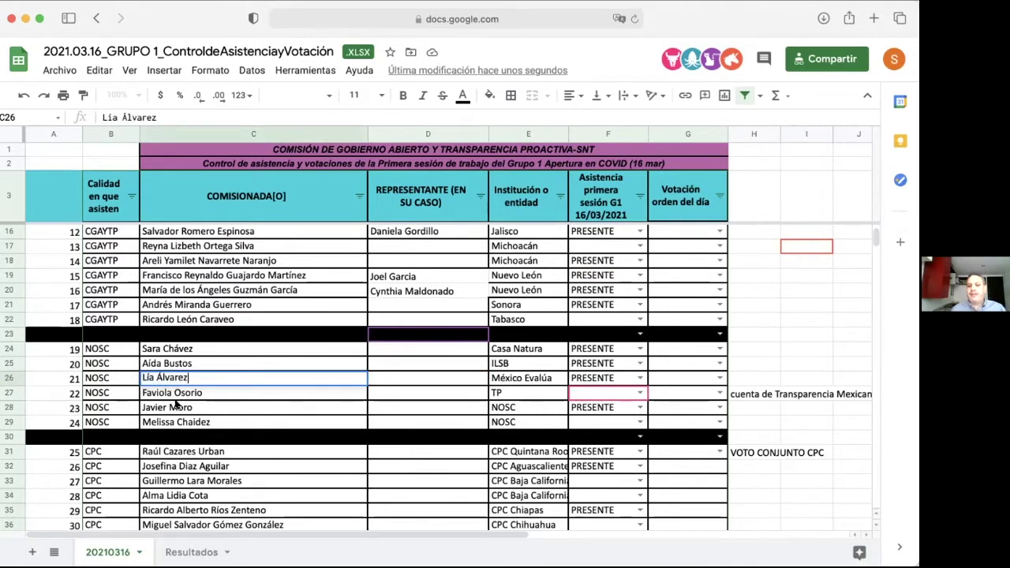
pyautogui.click(230, 401)
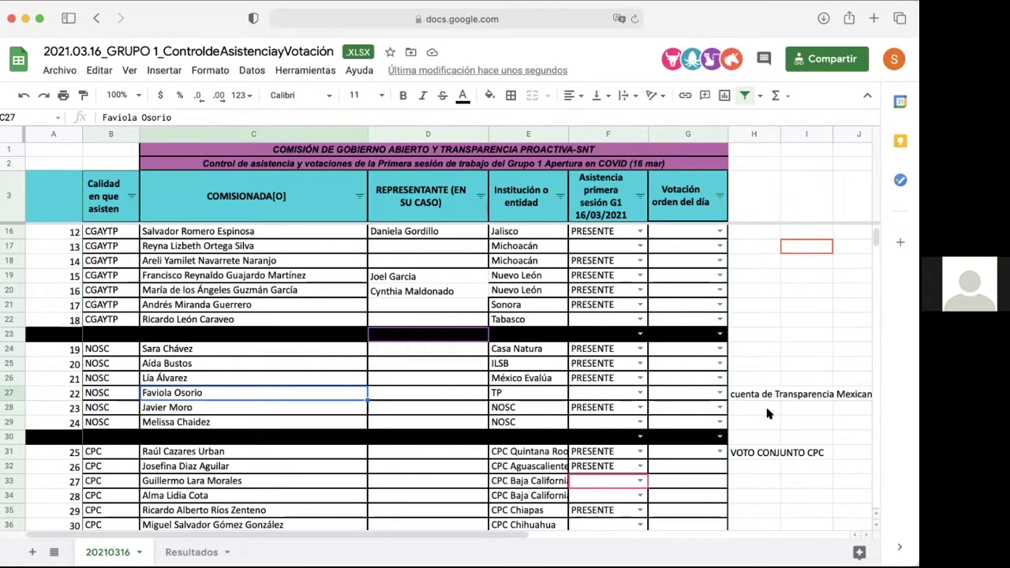
# Step: Insert the missing 'u' in E24 so it reads 'Causa Natura'
pyautogui.click(514, 352)
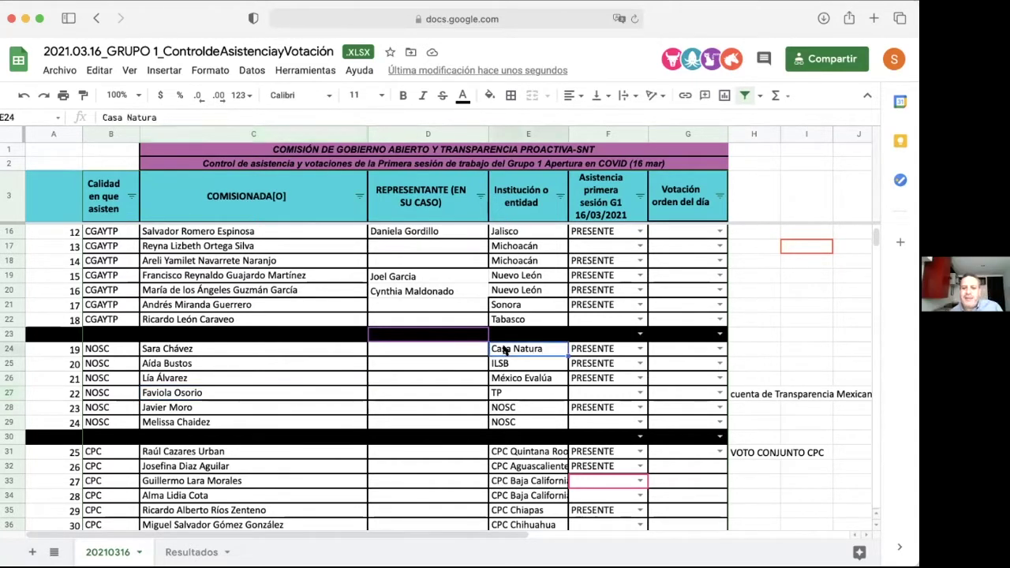
pyautogui.doubleClick(500, 348)
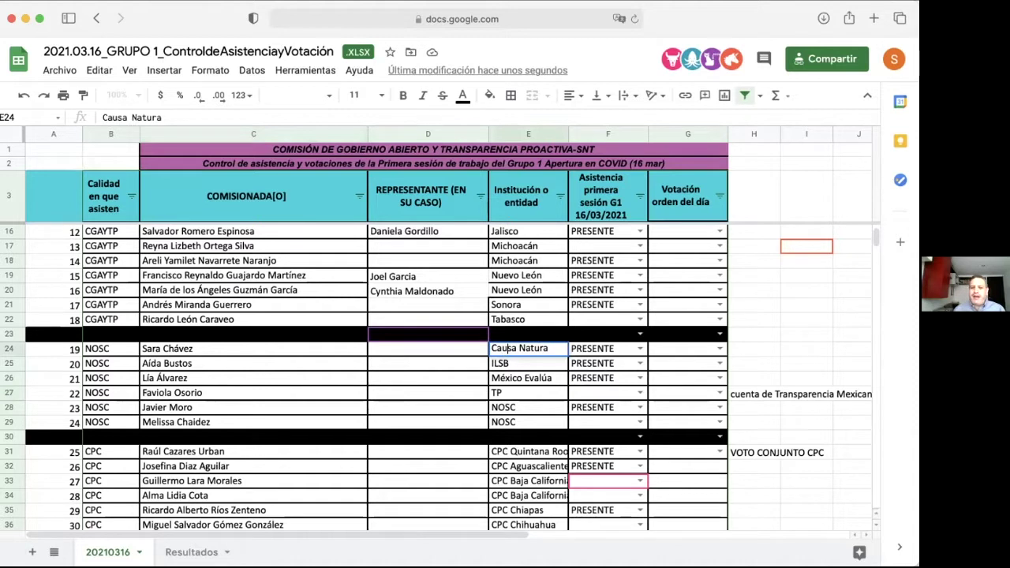
pyautogui.write('u')
pyautogui.press('Return')
pyautogui.click(755, 364)
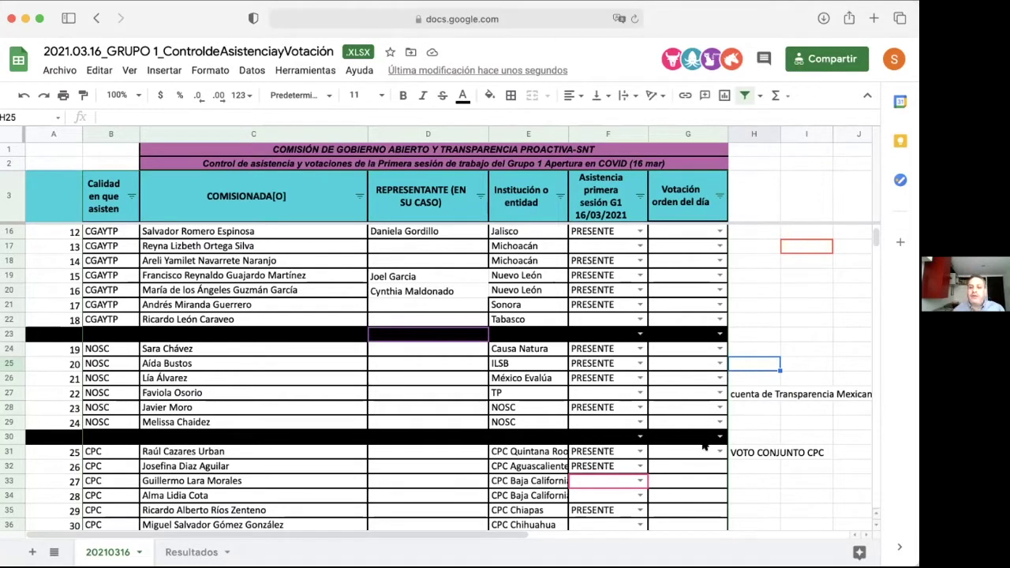
pyautogui.click(749, 509)
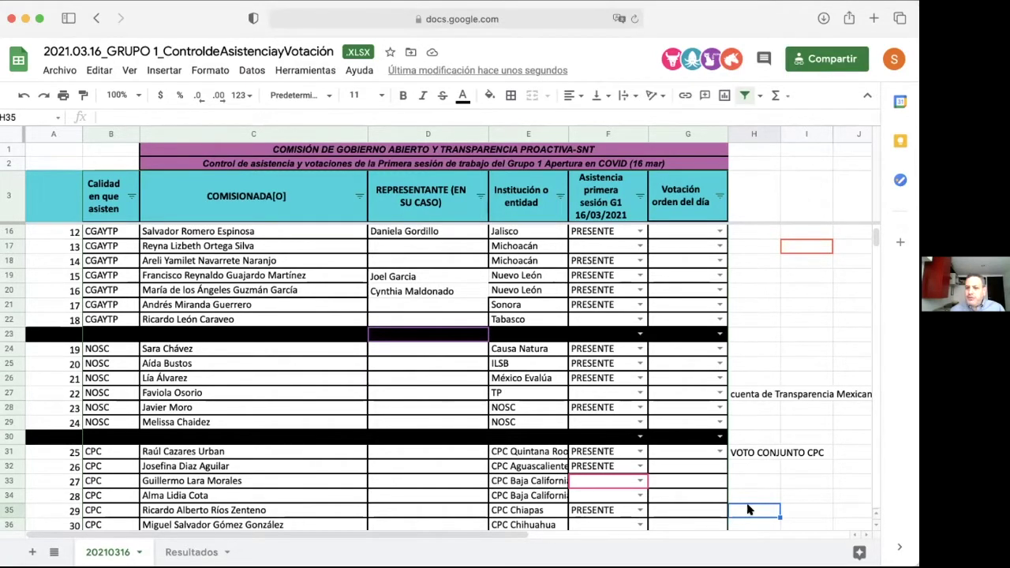
pyautogui.click(453, 512)
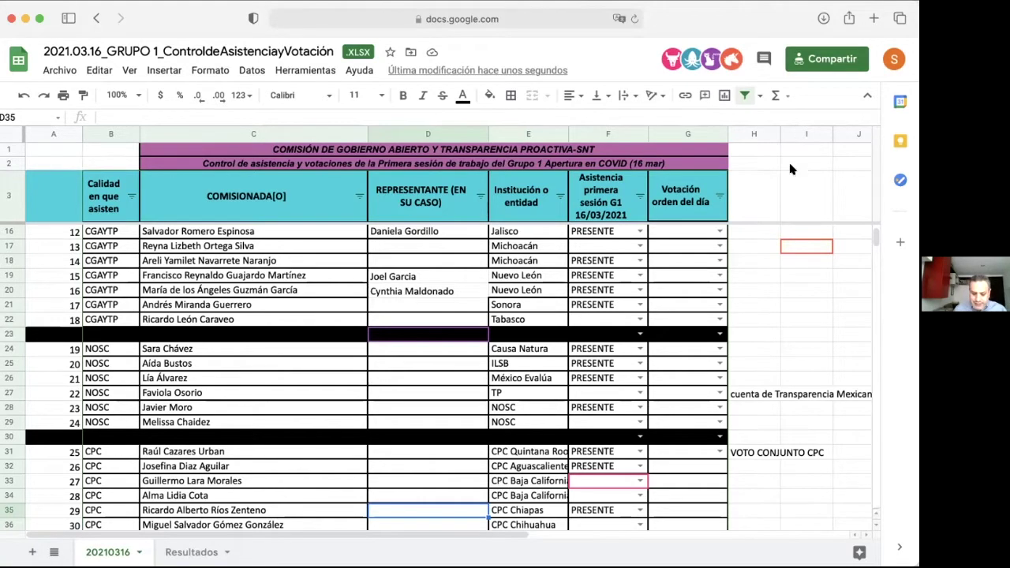
# Step: Scroll down so row 30 is at the top and CPC rows 31–46 are visible
pyautogui.scroll(-5, 659, 276)
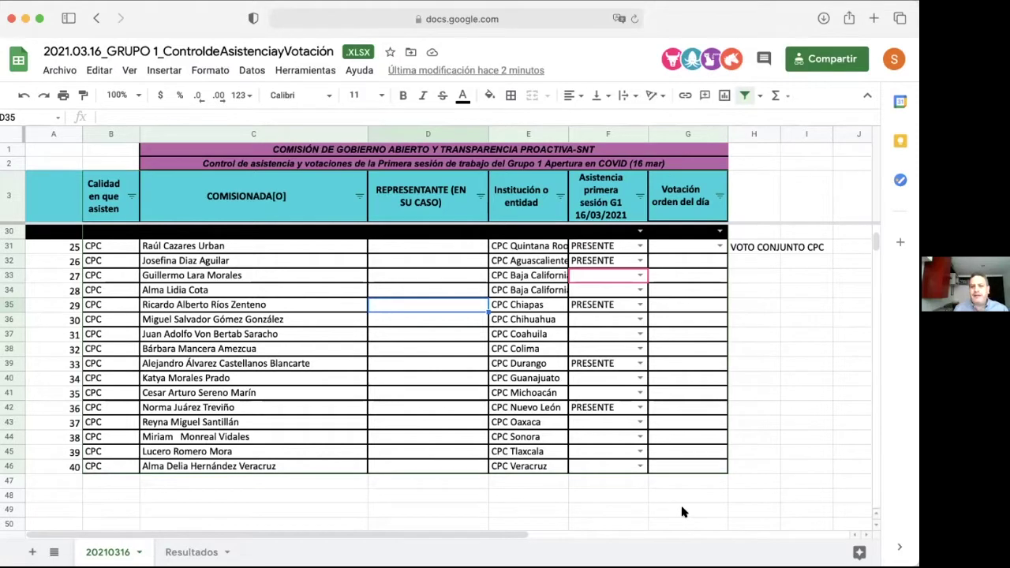
# Step: Enter a participant's name in C47, just below the CPC list
pyautogui.click(322, 482)
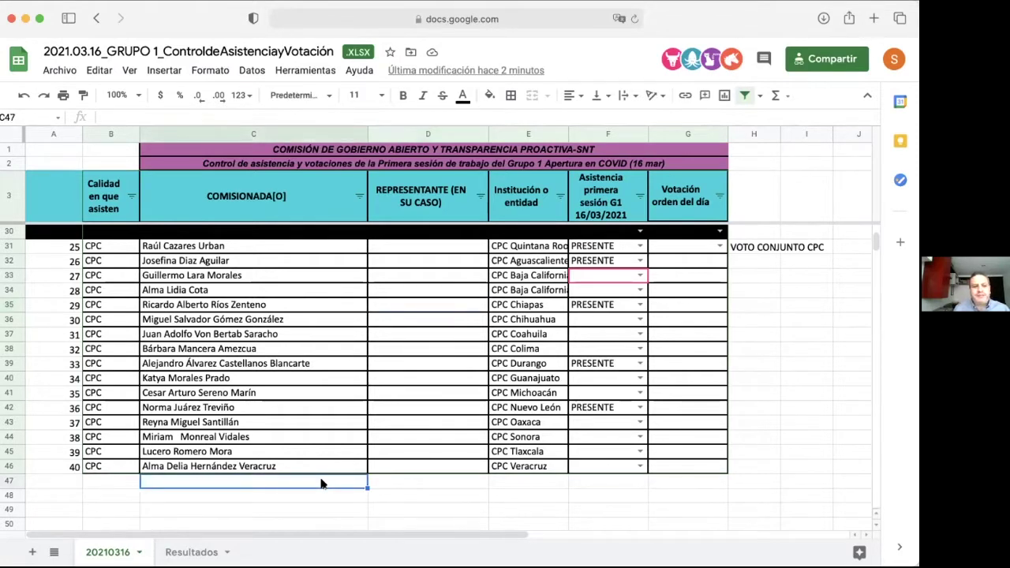
pyautogui.click(11, 467)
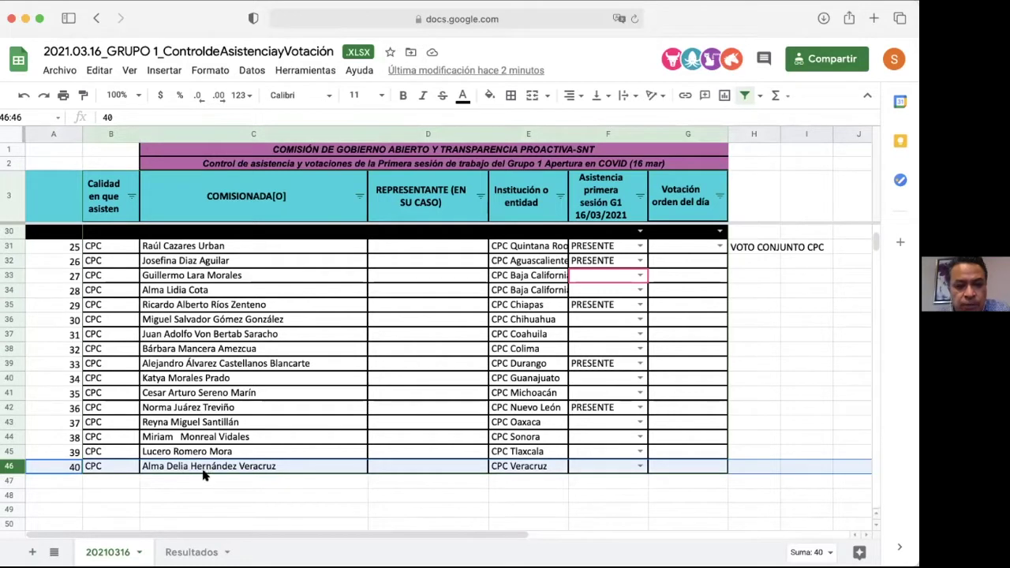
pyautogui.click(278, 366)
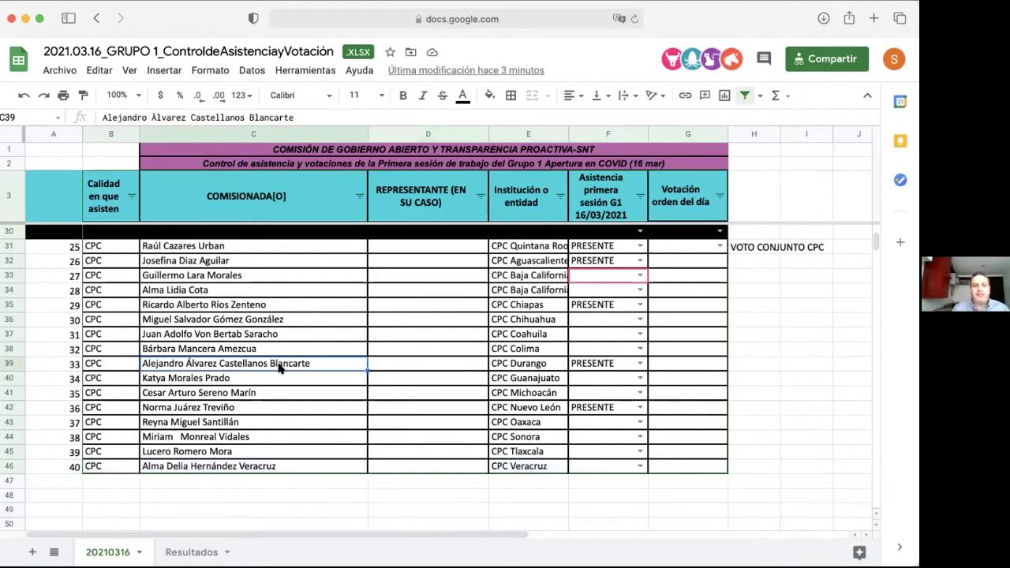
pyautogui.click(245, 481)
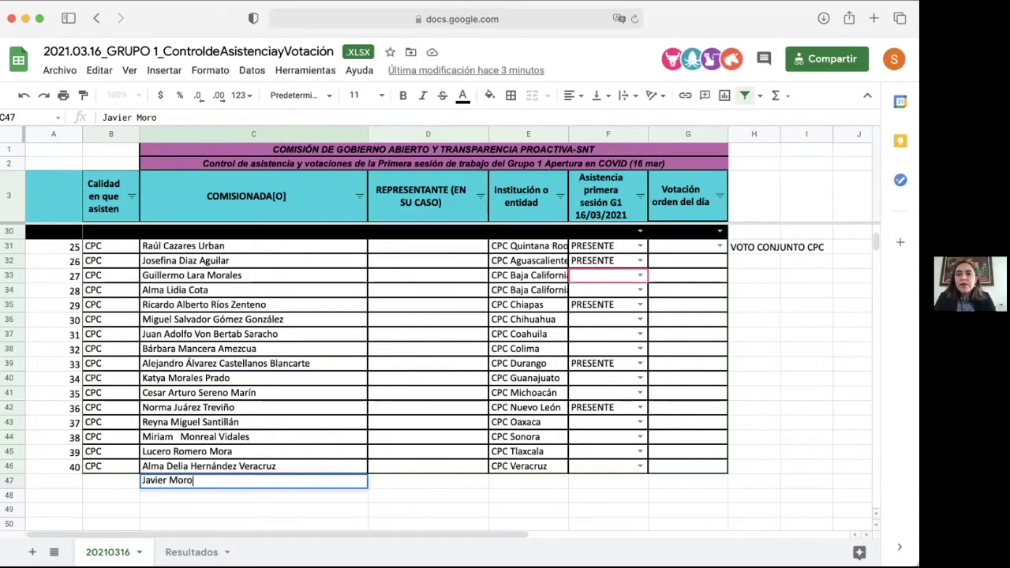
pyautogui.click(281, 453)
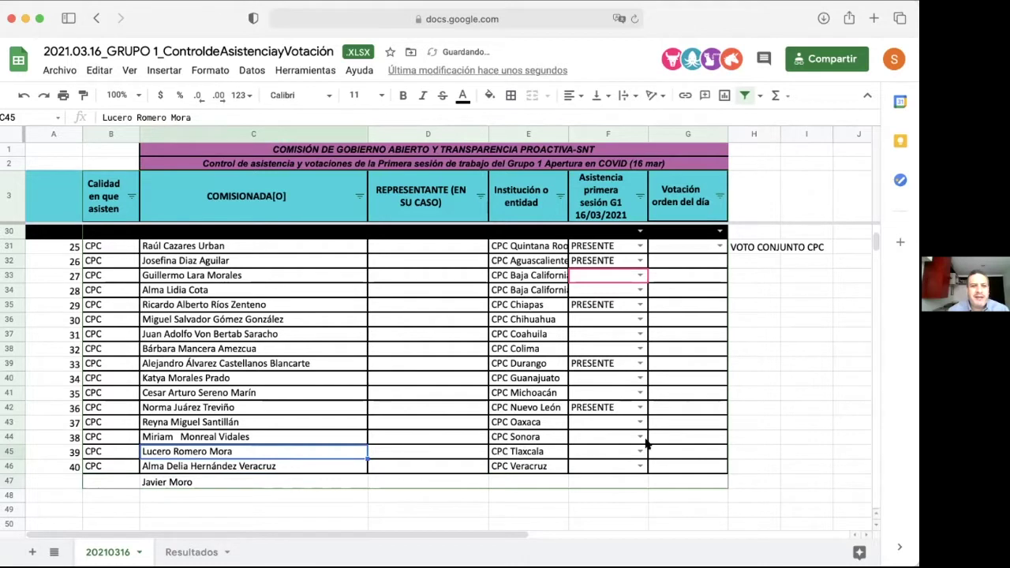
# Step: Mark row 45 as PRESENTE and enter 'presente' in F47
pyautogui.click(620, 453)
pyautogui.write('P')
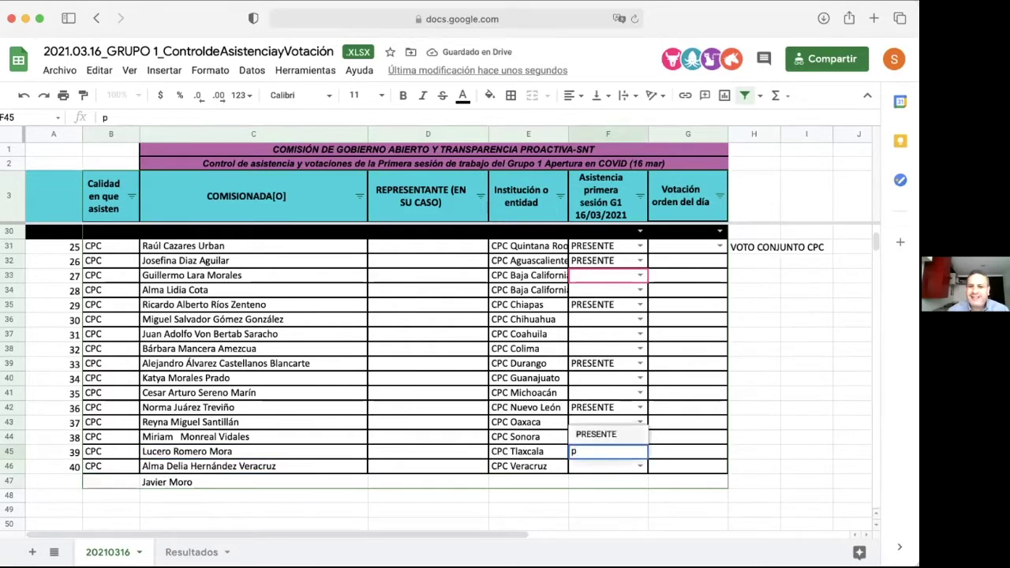
pyautogui.press('Return')
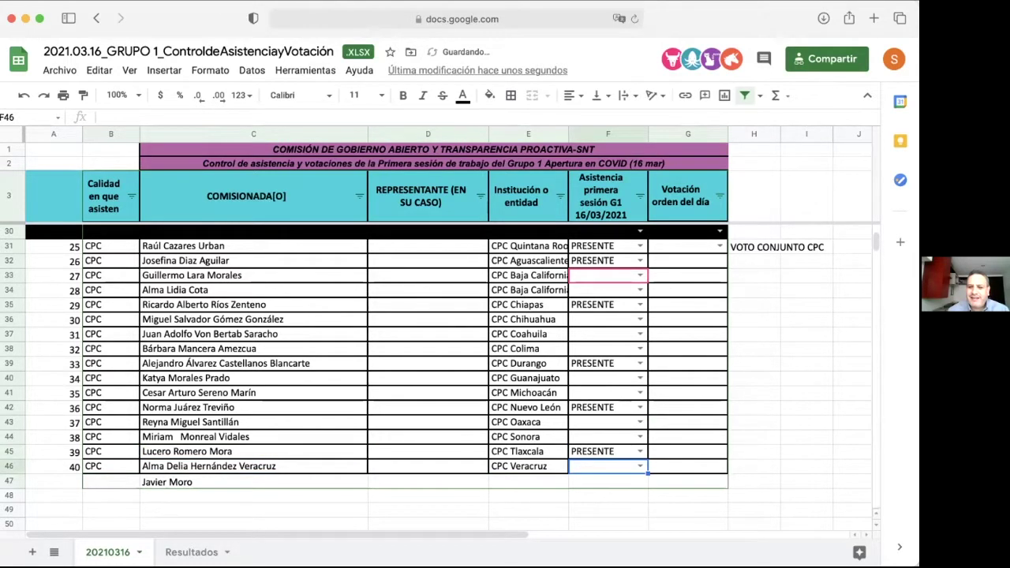
pyautogui.click(621, 478)
pyautogui.write('p')
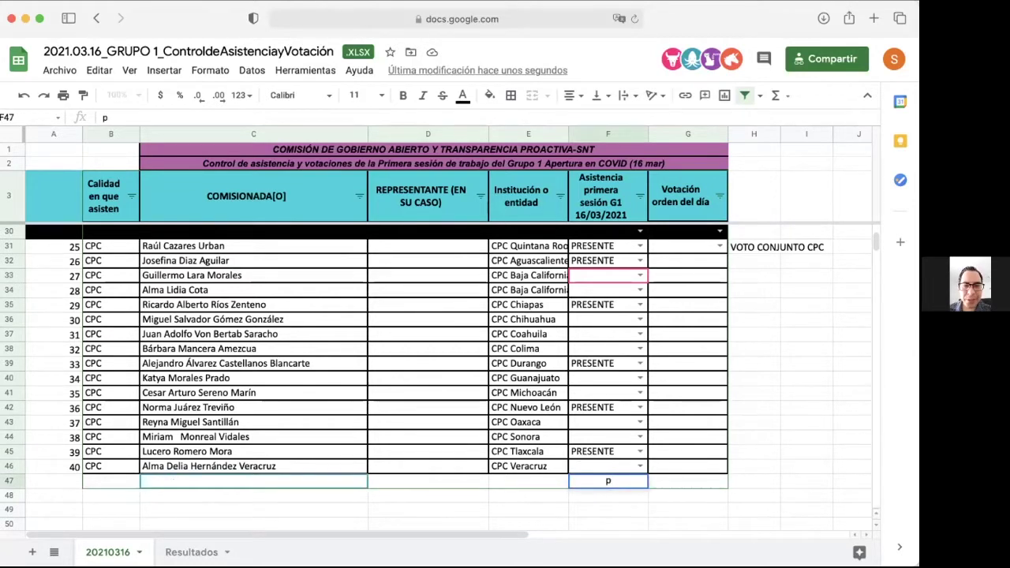
pyautogui.write('ewaw')
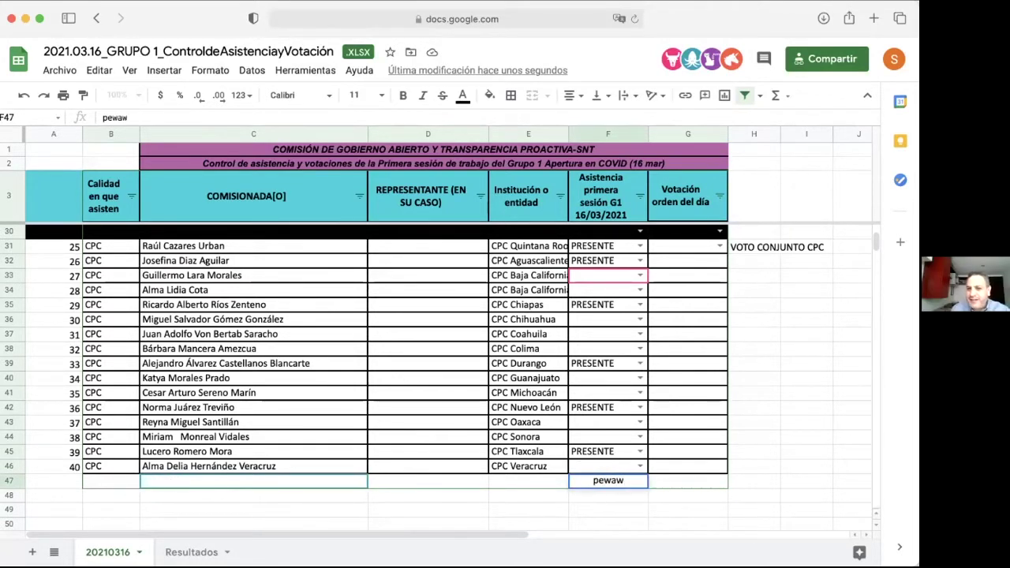
pyautogui.press('BackSpace')
pyautogui.press('BackSpace')
pyautogui.press('BackSpace')
pyautogui.press('BackSpace')
pyautogui.write('res')
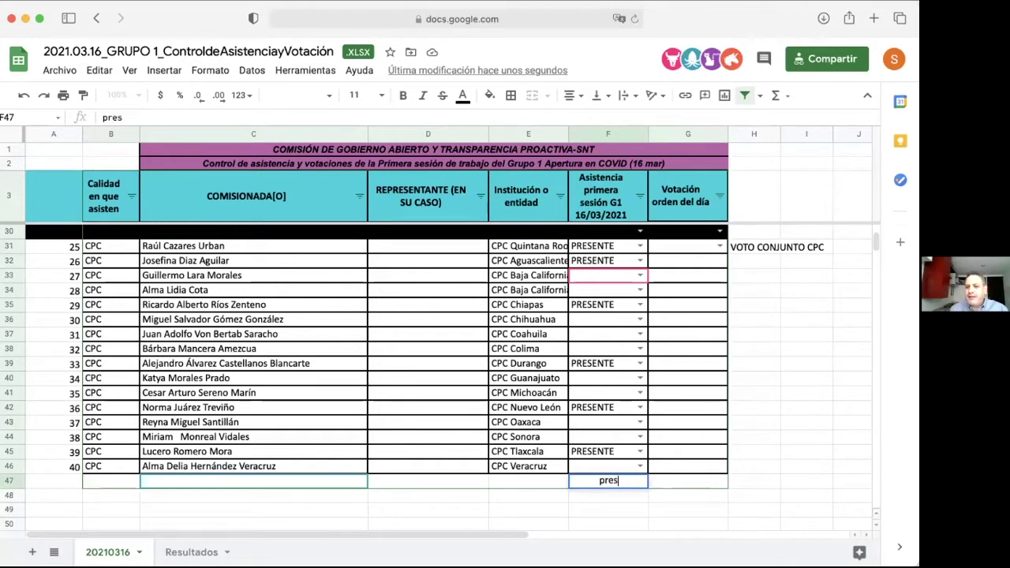
pyautogui.write('ente')
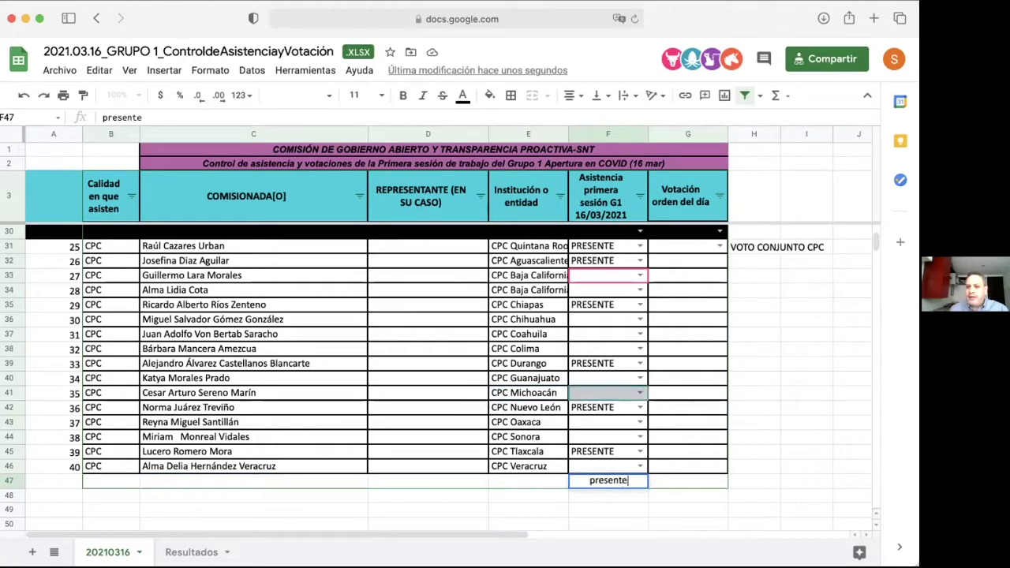
pyautogui.press('Return')
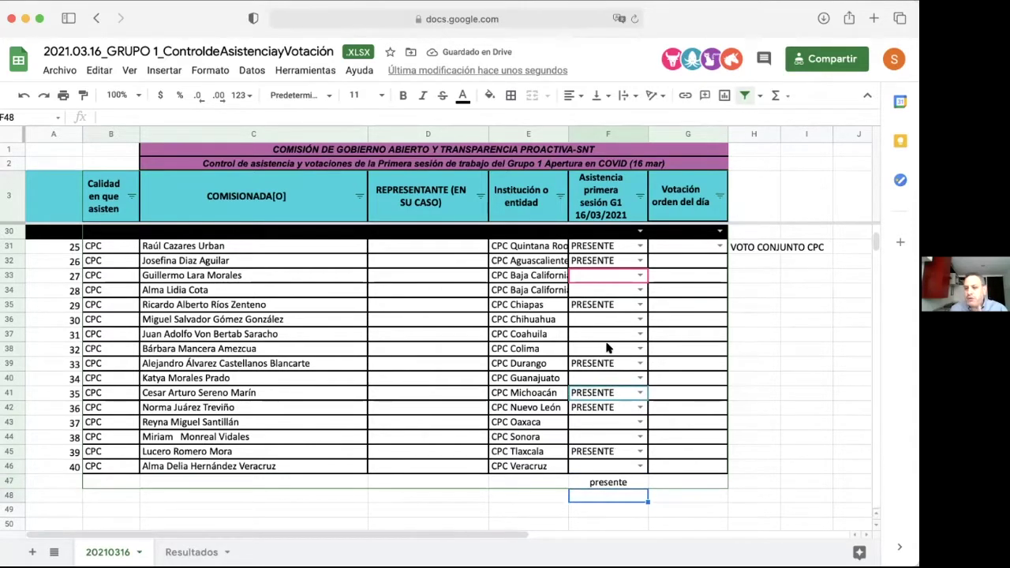
pyautogui.scroll(3, 608, 348)
pyautogui.scroll(7, 604, 332)
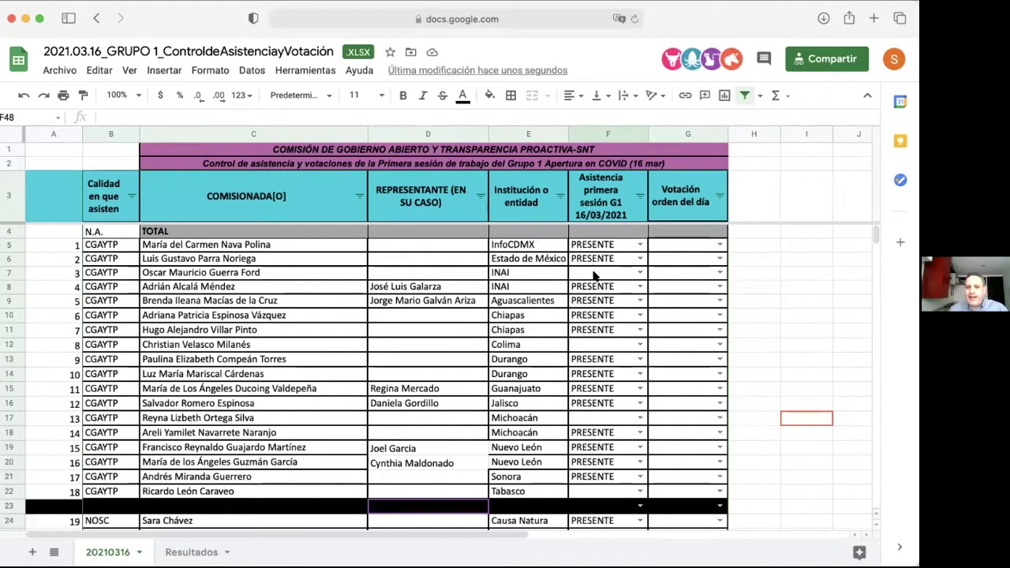
pyautogui.scroll(-8, 598, 402)
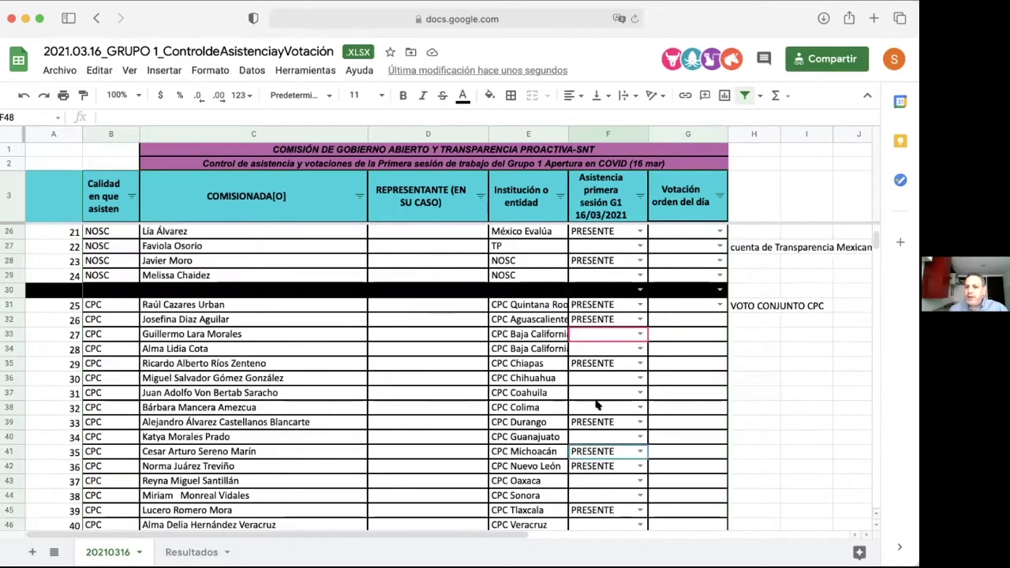
pyautogui.scroll(-1, 600, 405)
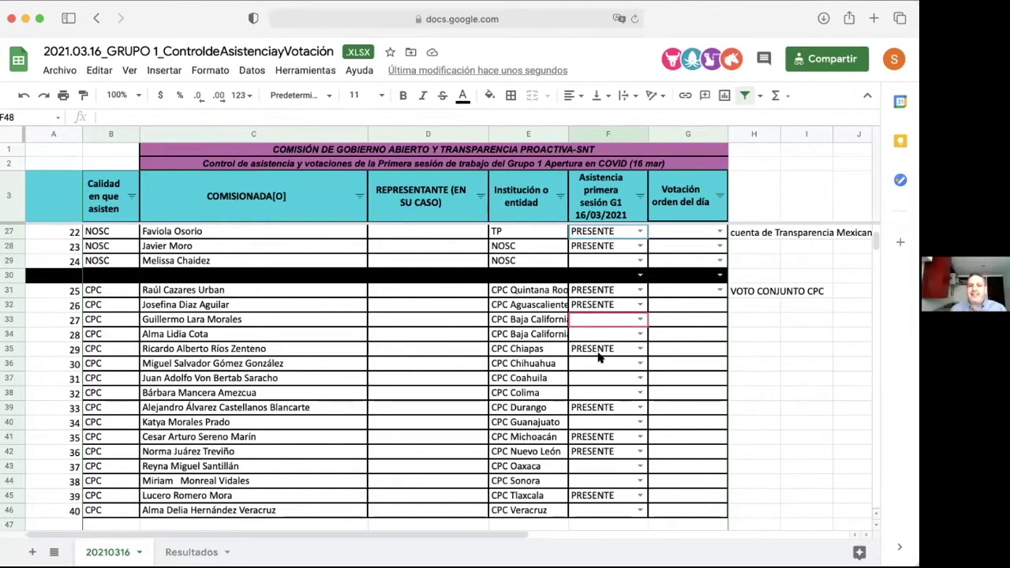
# Step: Mark the CPC members in rows 40 and 44 as PRESENTE
pyautogui.click(583, 423)
pyautogui.write('p')
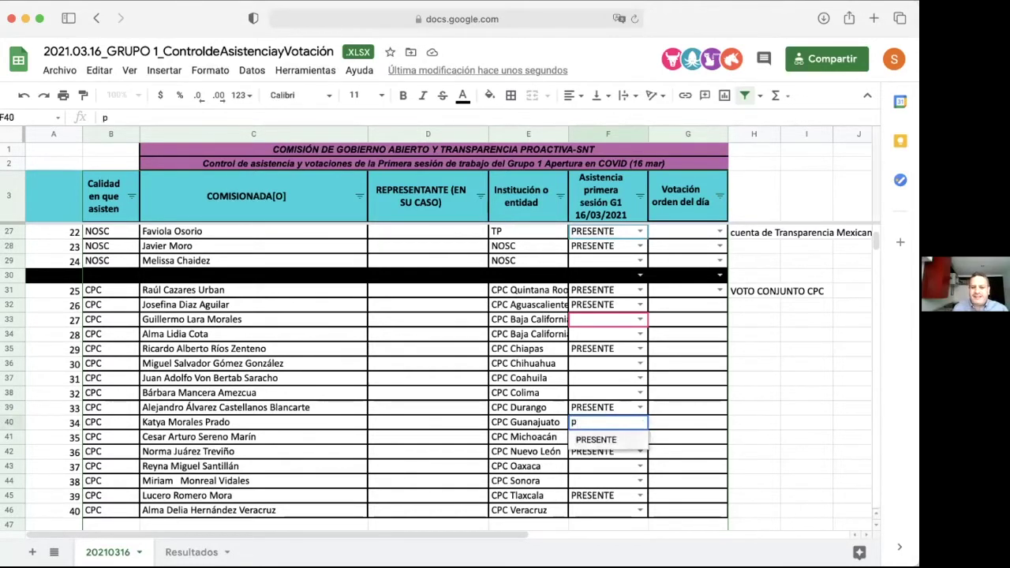
pyautogui.press('Return')
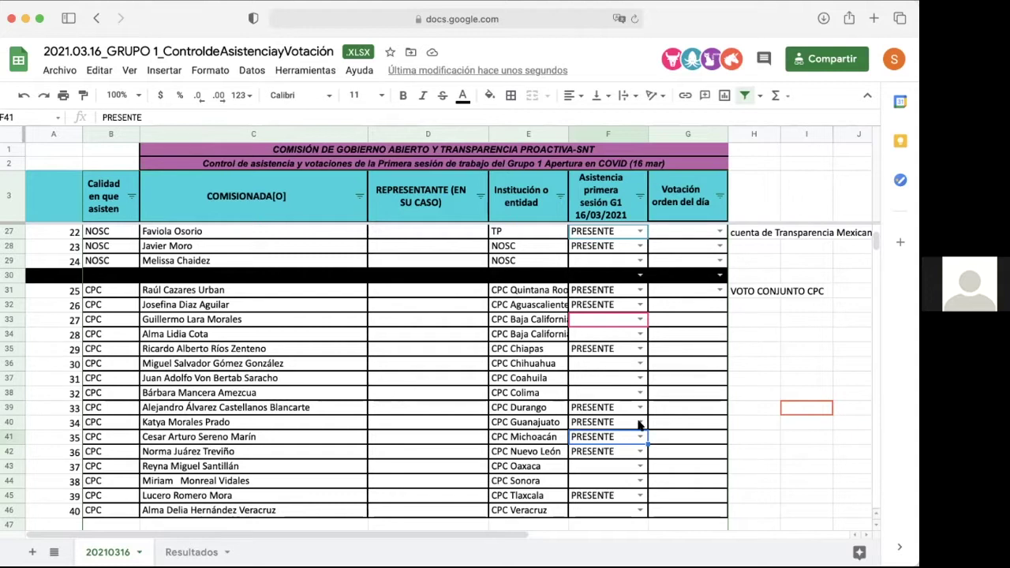
pyautogui.click(613, 482)
pyautogui.write('p')
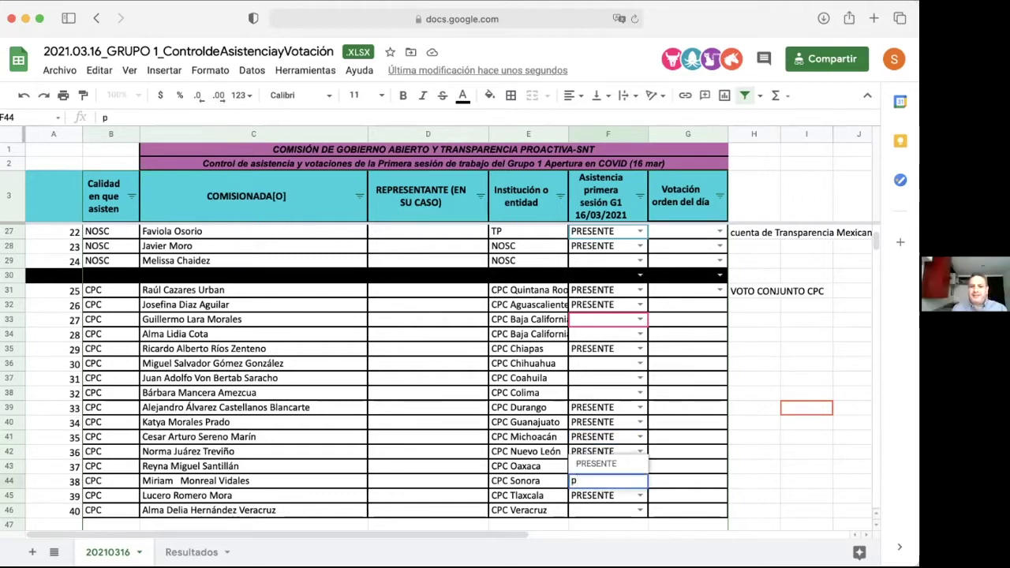
pyautogui.press('Return')
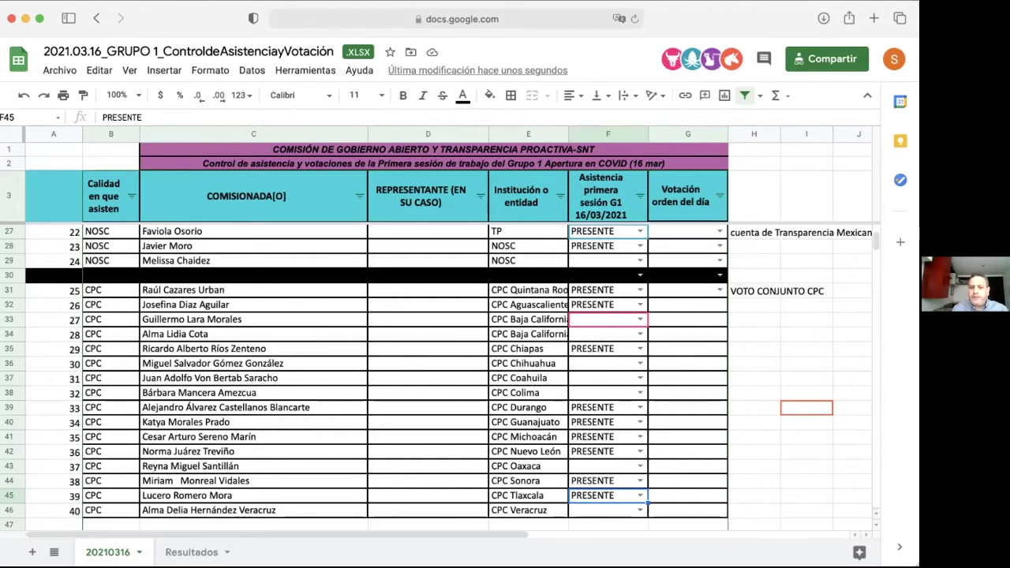
# Step: Delete the stray side notes in H31 and H27
pyautogui.click(746, 292)
pyautogui.press('Delete')
pyautogui.click(754, 232)
pyautogui.press('Delete')
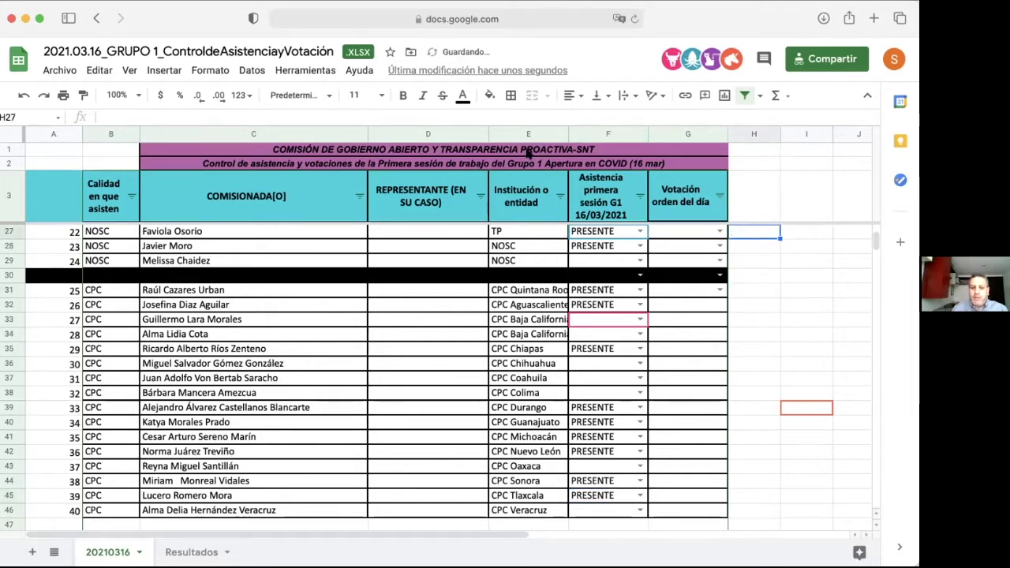